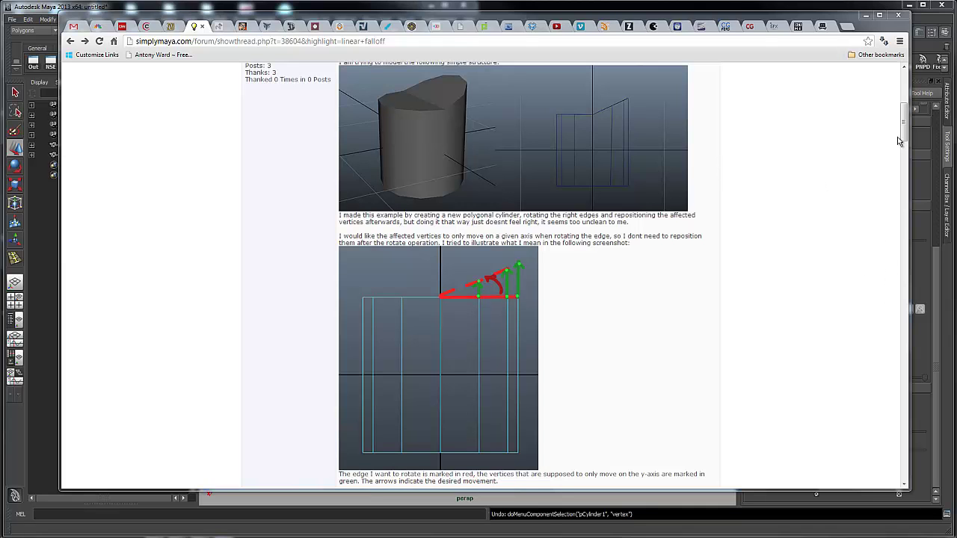
Scroll the rotate-an-edge forum thread down to post #5 with the cut cylinder screenshot.
left_click_drag(903, 140, 902, 121)
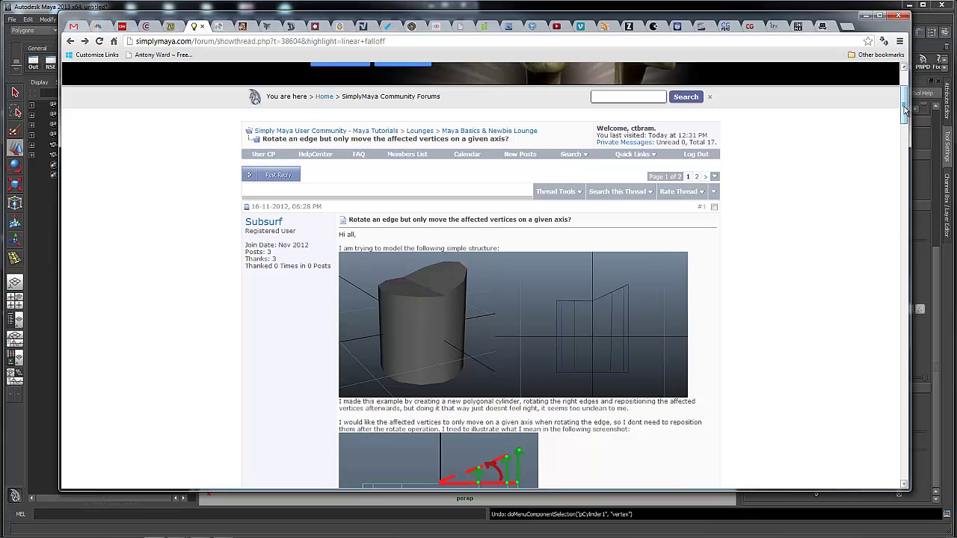
scroll(899, 119, "down", 3)
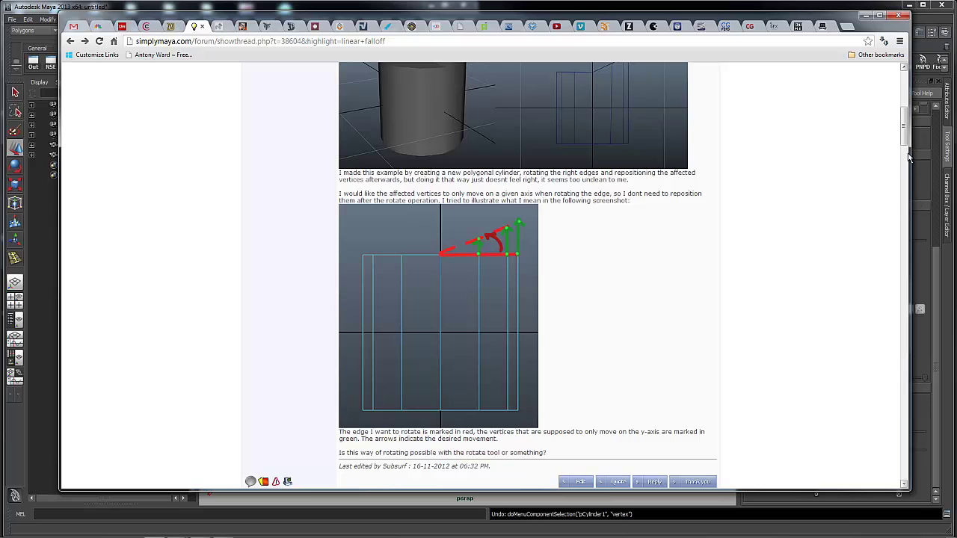
scroll(569, 182, "up", 2)
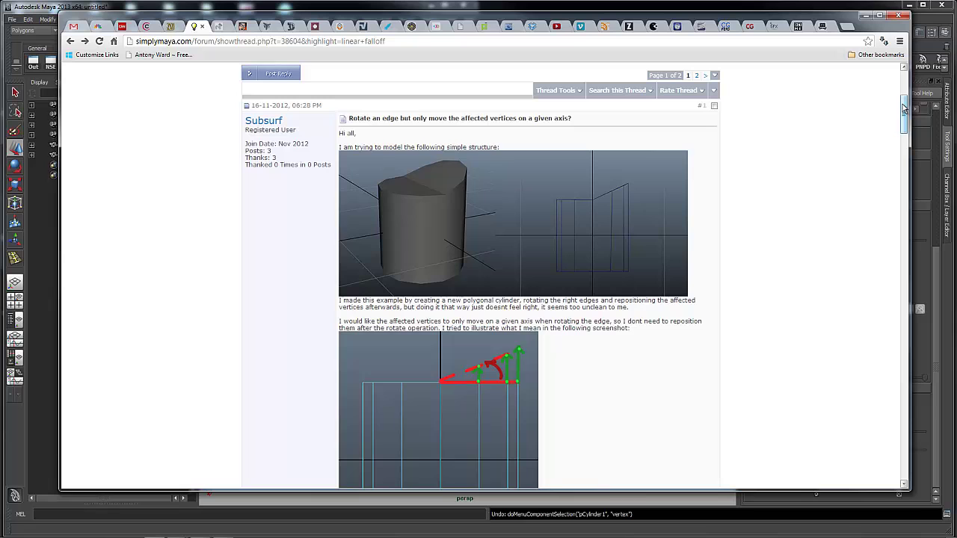
left_click_drag(904, 107, 894, 202)
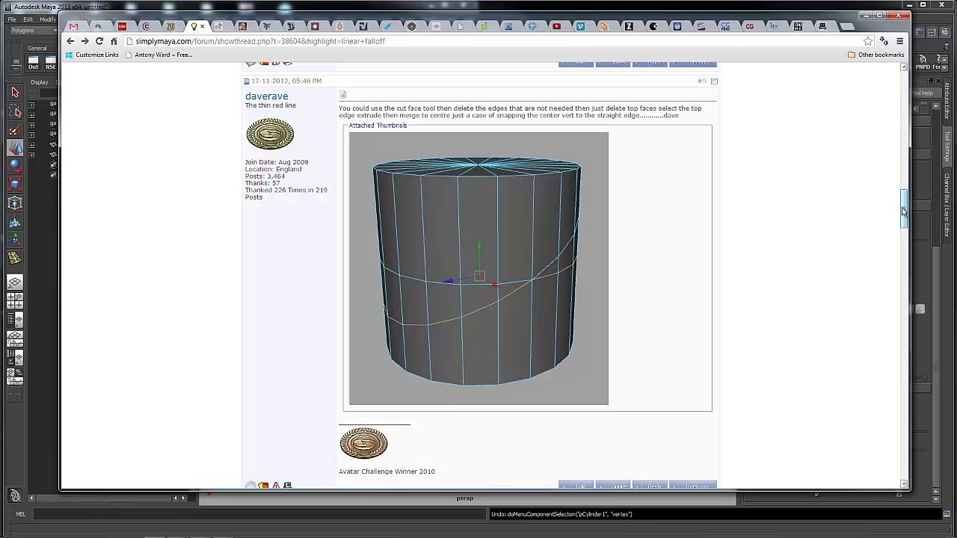
Scroll on to post #13's non-linear Flare video, then move Chrome off-screen to reveal Maya.
left_click_drag(903, 212, 909, 264)
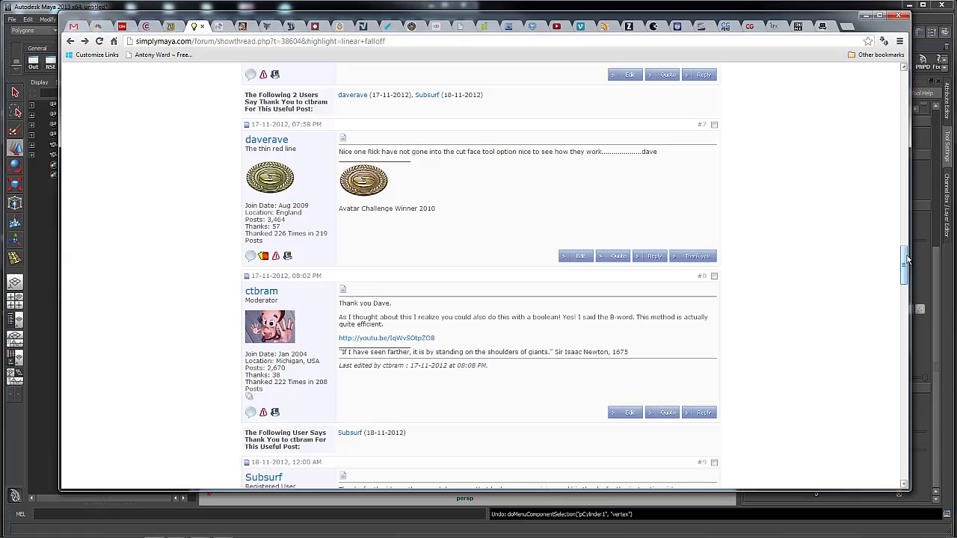
left_click_drag(903, 263, 902, 356)
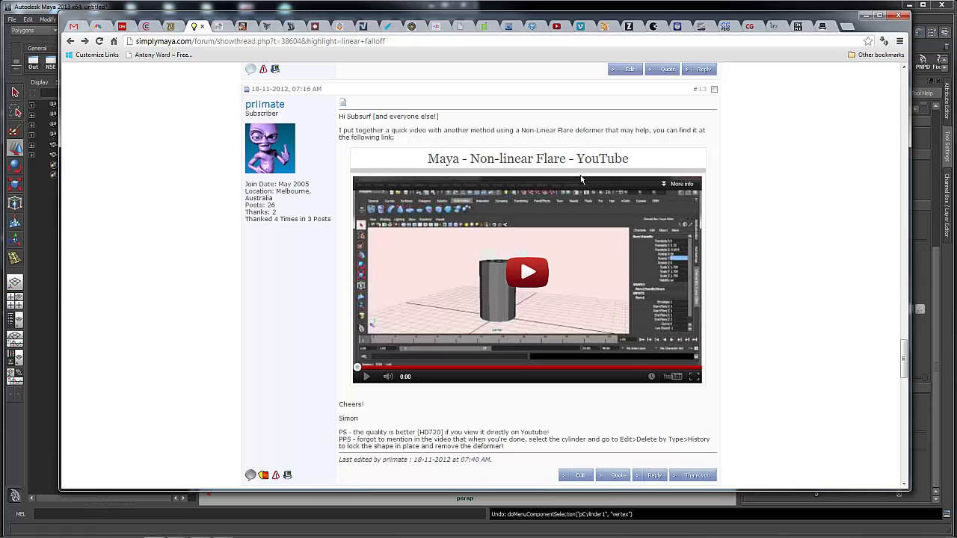
left_click_drag(501, 20, 956, 34)
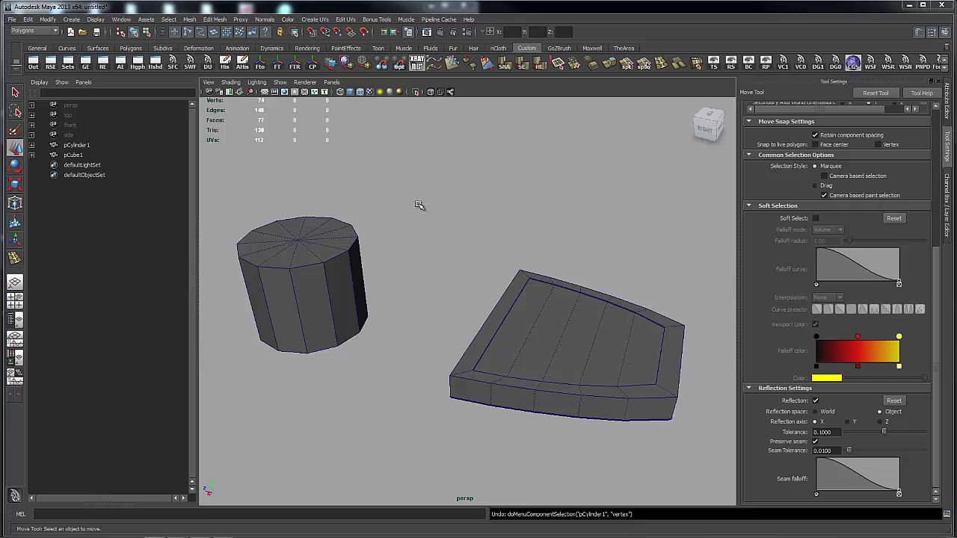
Tumble and zoom the perspective camera until pCylinder1 fills the view.
mouse_move(423, 207)
left_mouse_down("alt")
mouse_move(424, 188)
mouse_move(446, 171)
mouse_move(435, 193)
left_mouse_up("alt")
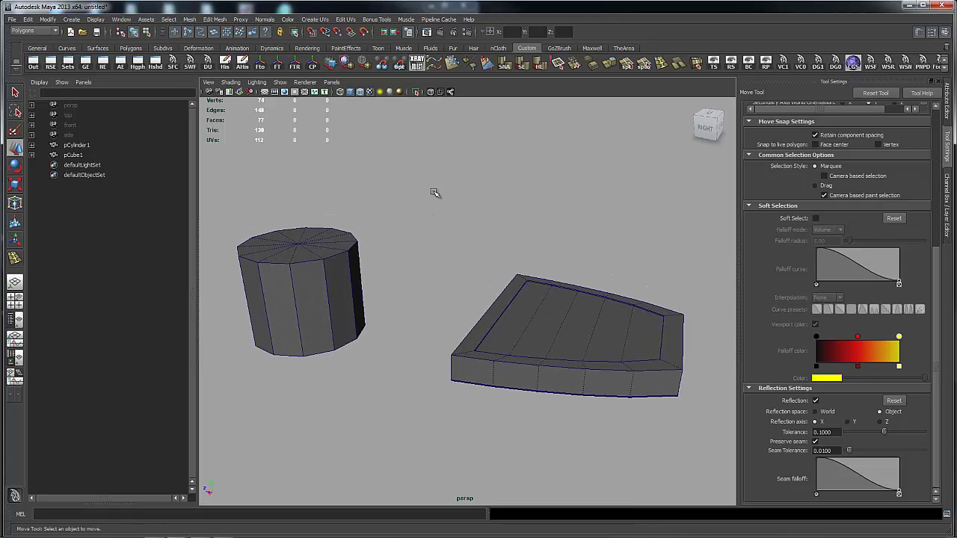
scroll(428, 190, "up", 2)
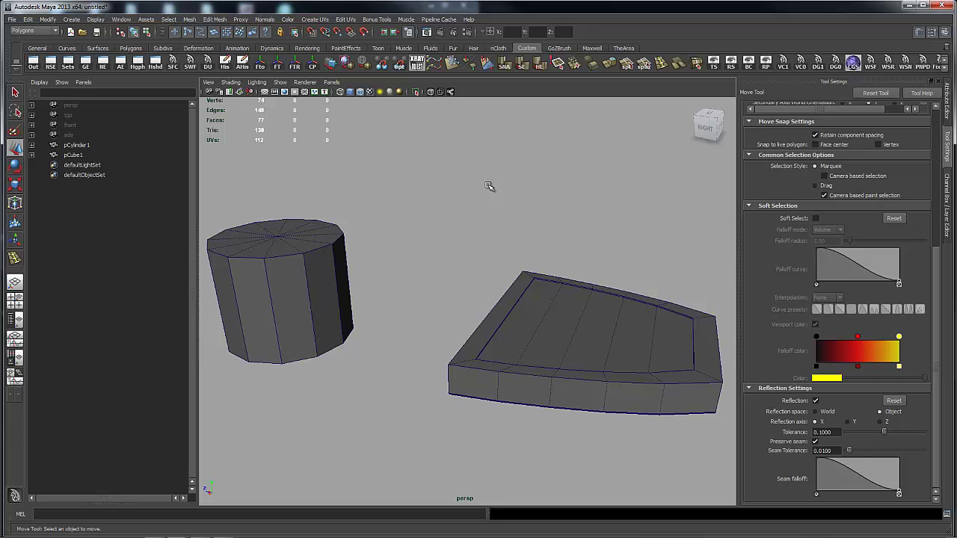
mouse_move(487, 164)
left_mouse_down("alt")
mouse_move(506, 177)
mouse_move(461, 180)
mouse_move(501, 167)
mouse_move(489, 175)
left_mouse_up("alt")
right_click_drag(489, 175, 552, 190, "alt")
middle_click_drag(553, 189, 547, 193, "alt")
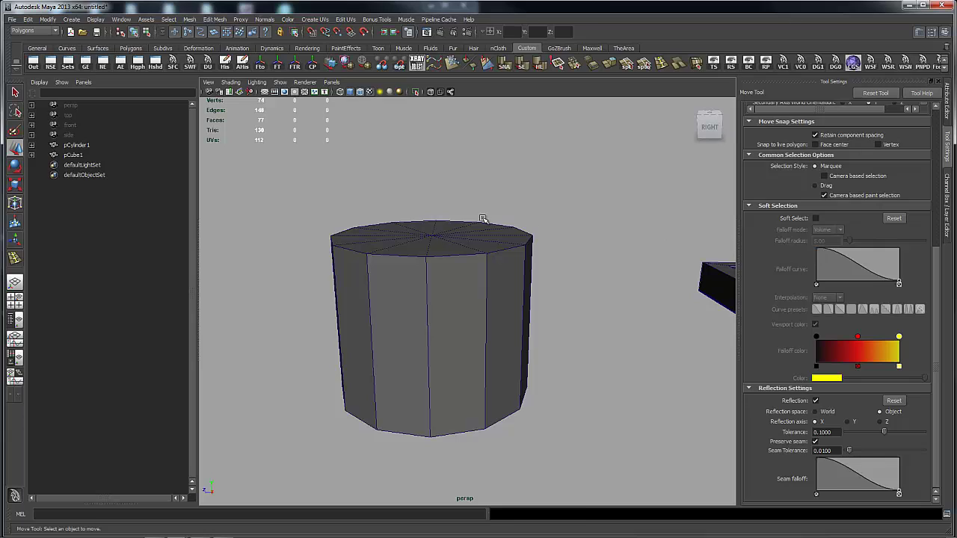
Add a lattice deformer around the cylinder's top ring of vertices.
right_click_drag(473, 260, 450, 264)
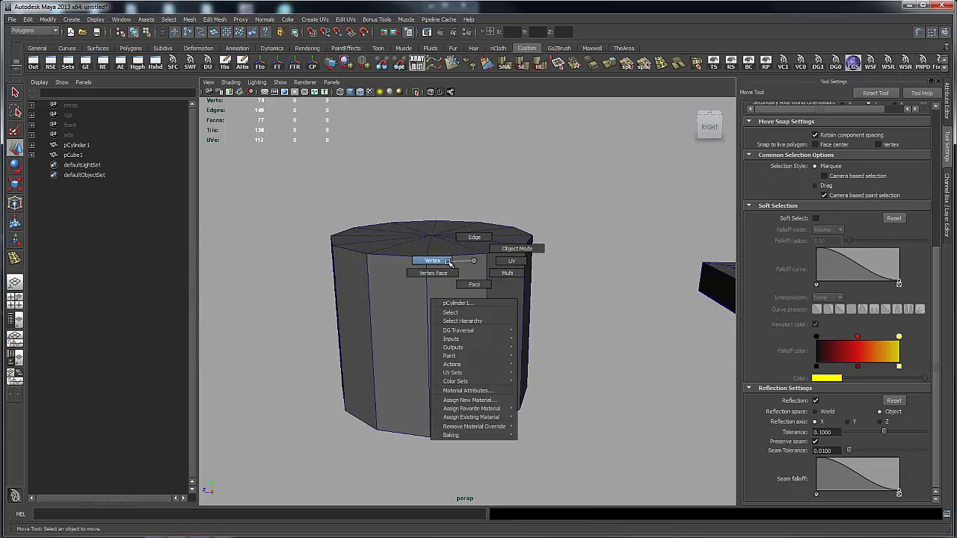
left_click_drag(423, 203, 577, 271)
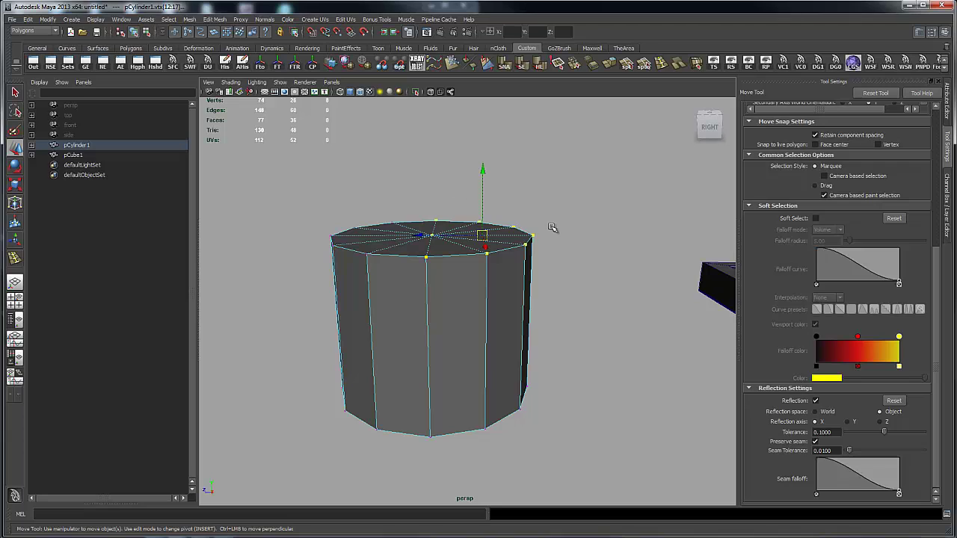
key("space")
left_click_drag(526, 252, 524, 276)
Raise the right-hand lattice points in Y so the cylinder's top slopes upward.
right_click_drag(606, 204, 610, 185)
left_click_drag(516, 197, 592, 286)
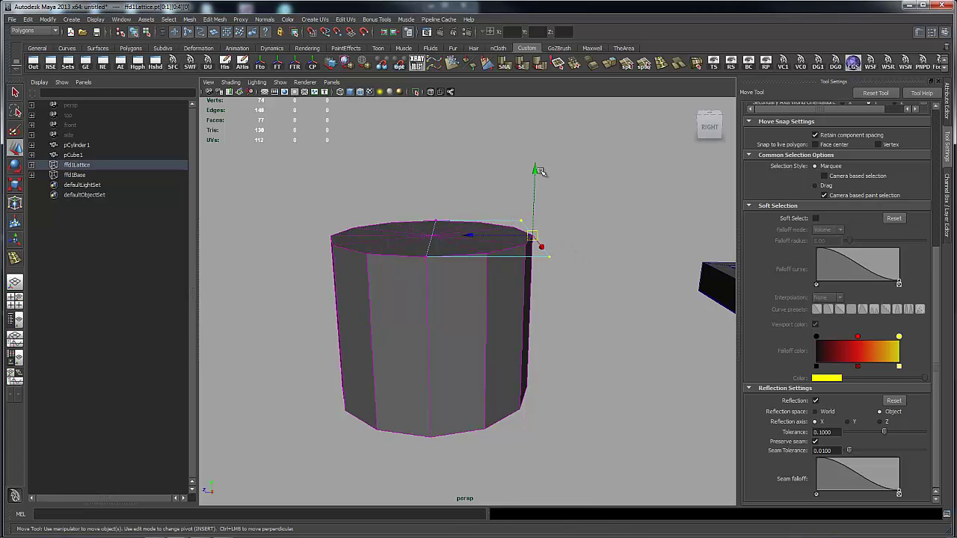
left_click_drag(537, 171, 530, 125)
In side view, lower the raised lattice corner along Y to straighten the cylinder's slope.
key("space")
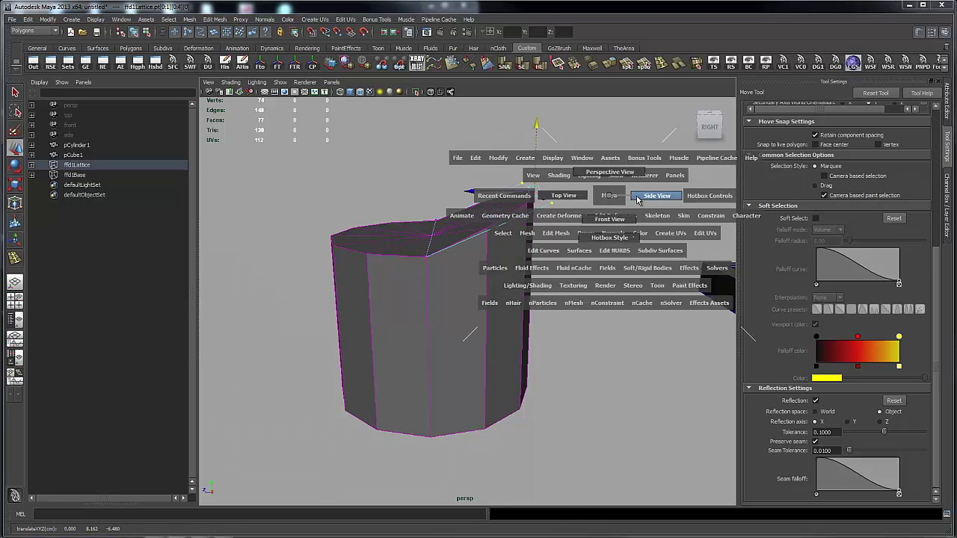
left_click_drag(598, 196, 631, 198)
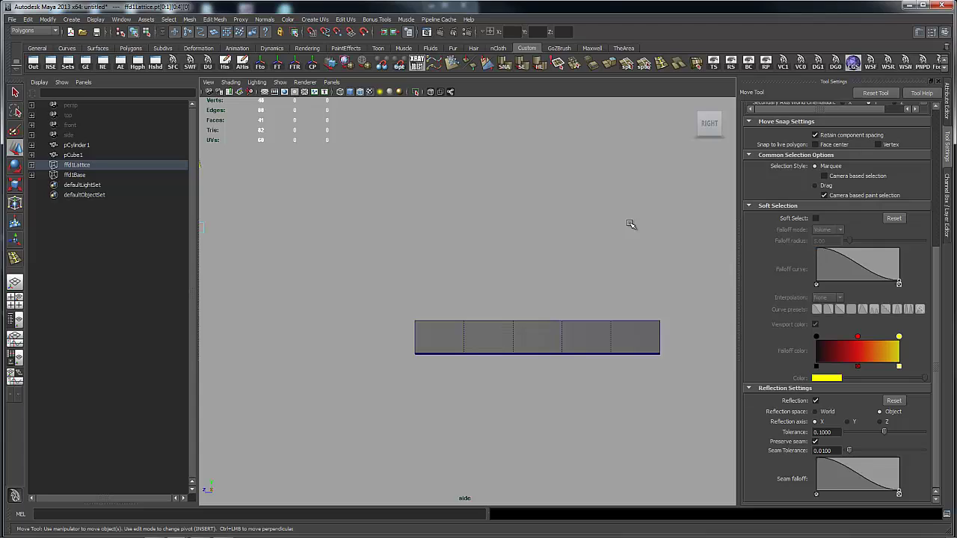
key("f")
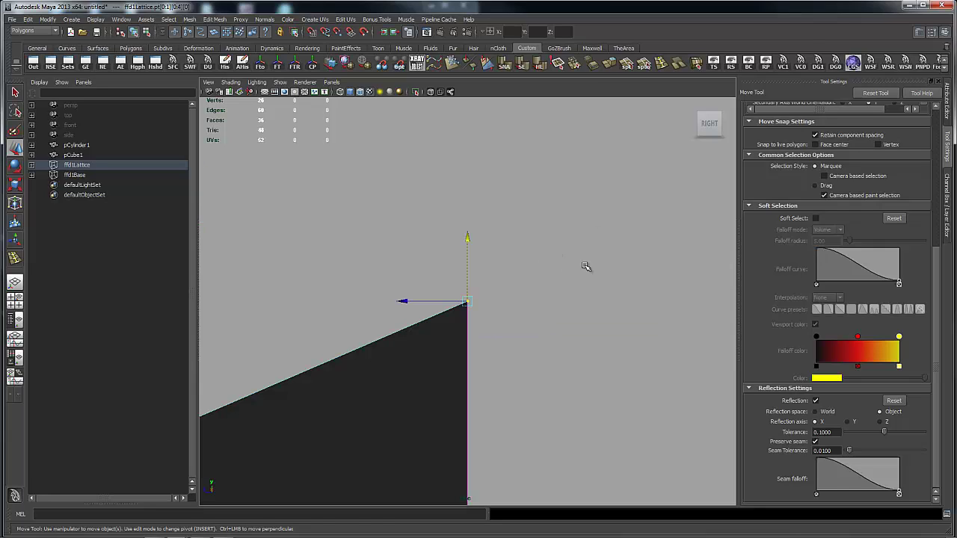
right_click_drag(585, 267, 148, 266, "alt")
left_click_drag(467, 239, 437, 218)
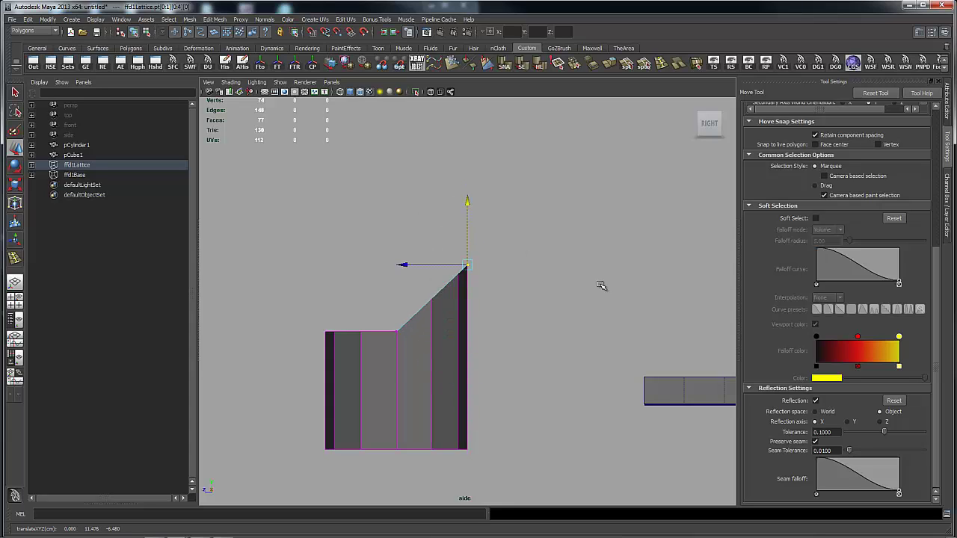
Clear the lattice selection and select the deck model.
left_click(602, 285)
key("space")
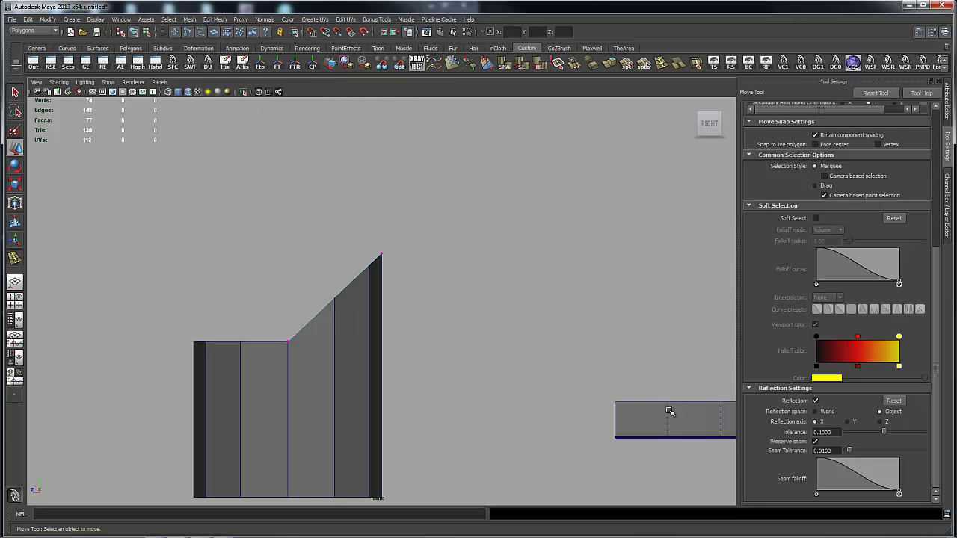
left_click(670, 411)
Return to perspective view and frame the deck from a higher angle.
key("space")
left_click_drag(658, 349, 570, 319)
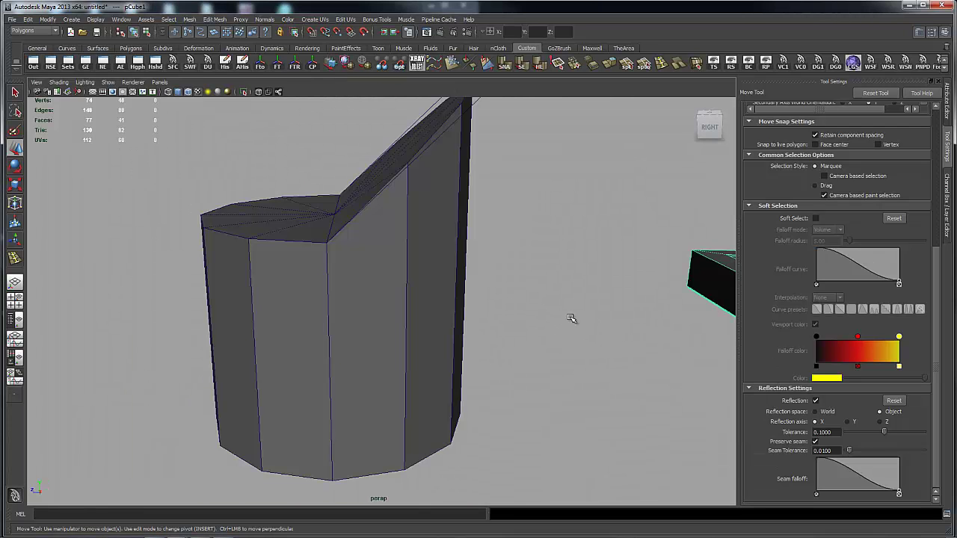
key("f")
middle_click_drag(531, 254, 548, 238, "alt")
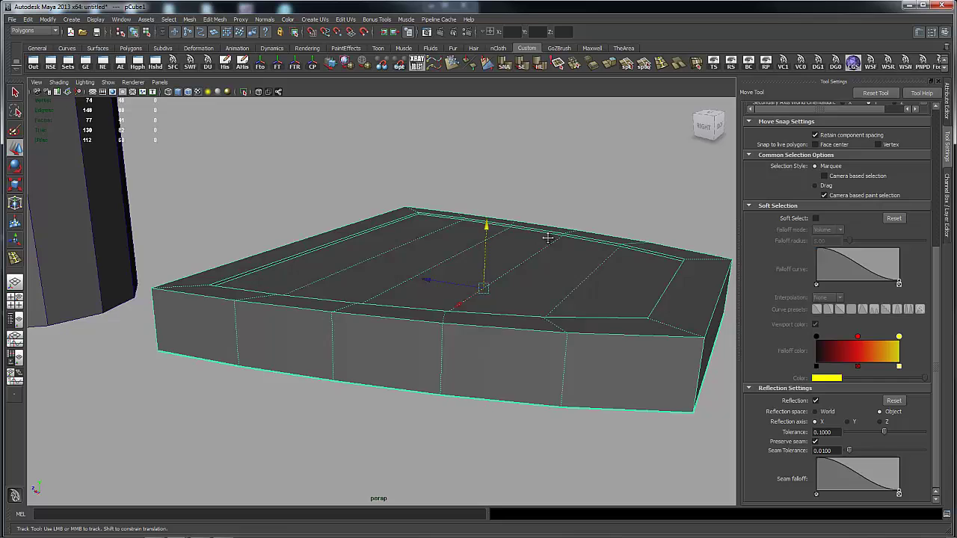
right_click_drag(548, 238, 454, 252, "alt")
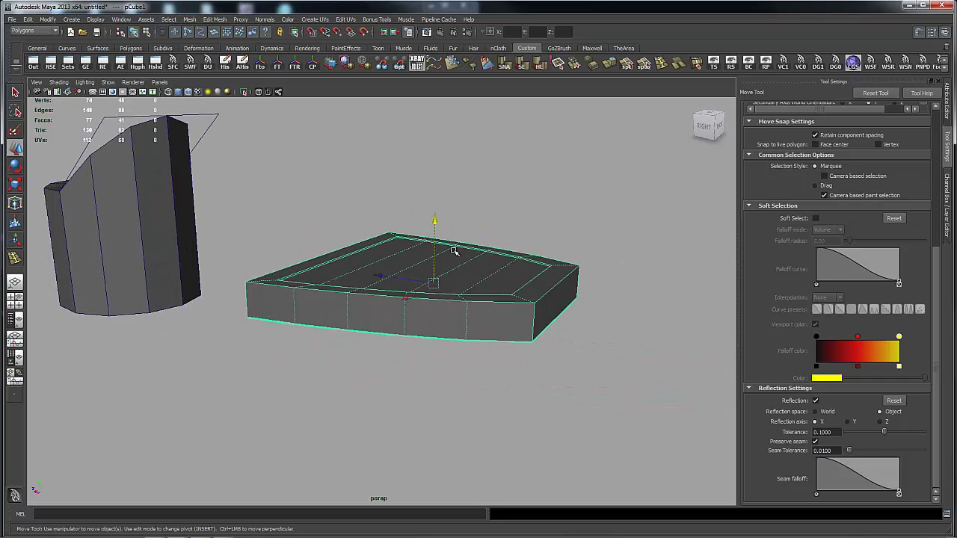
left_click_drag(454, 251, 390, 294, "alt")
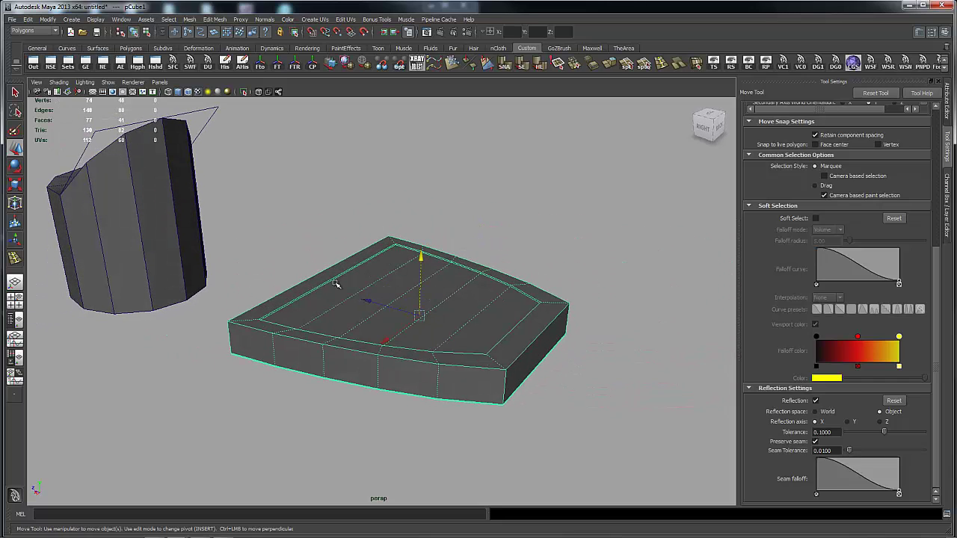
left_click_drag(526, 175, 502, 256, "alt")
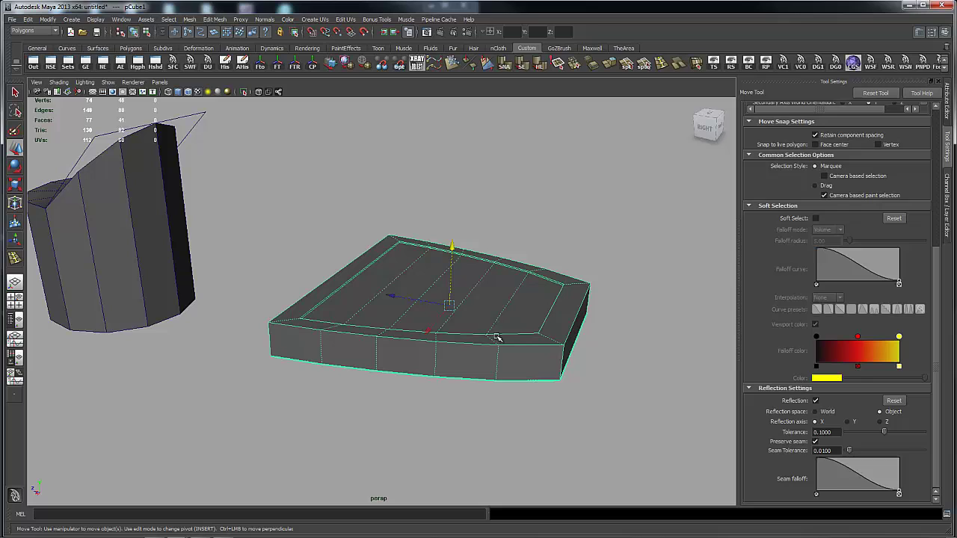
Select a row of five adjacent top faces on the deck.
right_click_drag(528, 311, 523, 325)
left_click(509, 310)
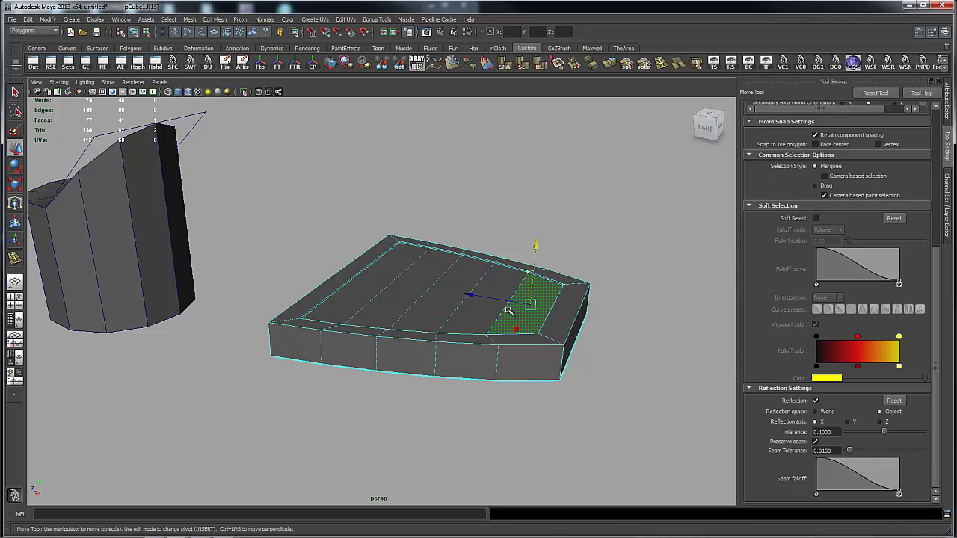
left_click(490, 299, "shift")
left_click(457, 290, "shift")
left_click(434, 280, "shift")
left_click(404, 275, "shift")
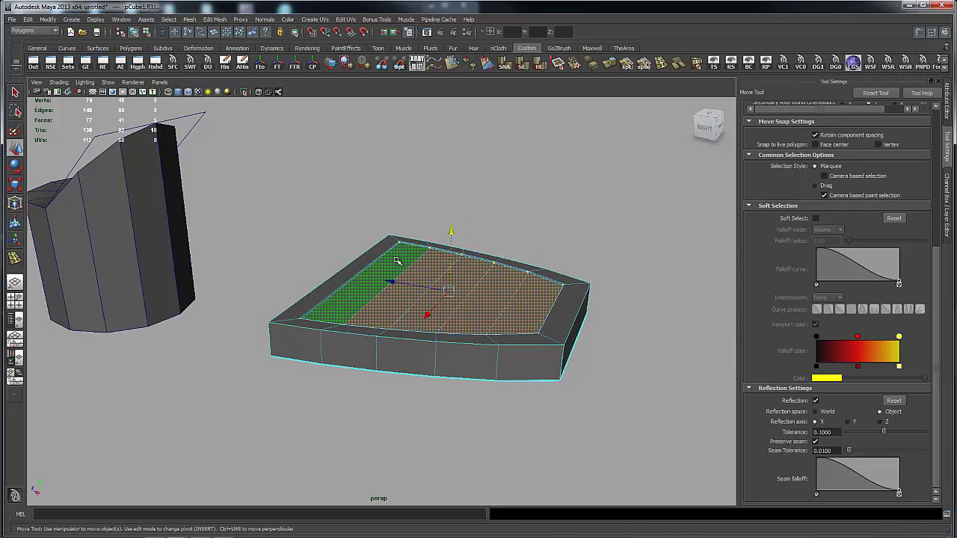
key("e")
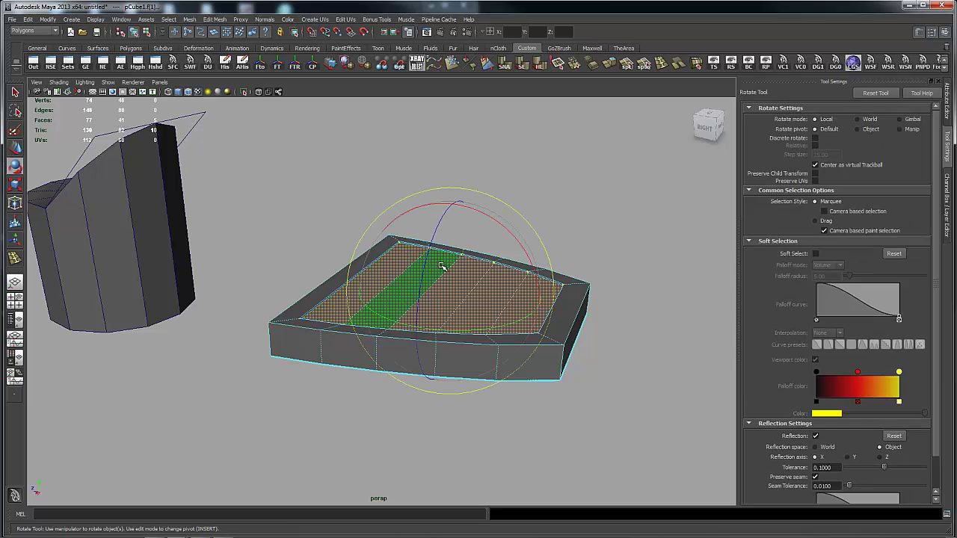
key("Insert")
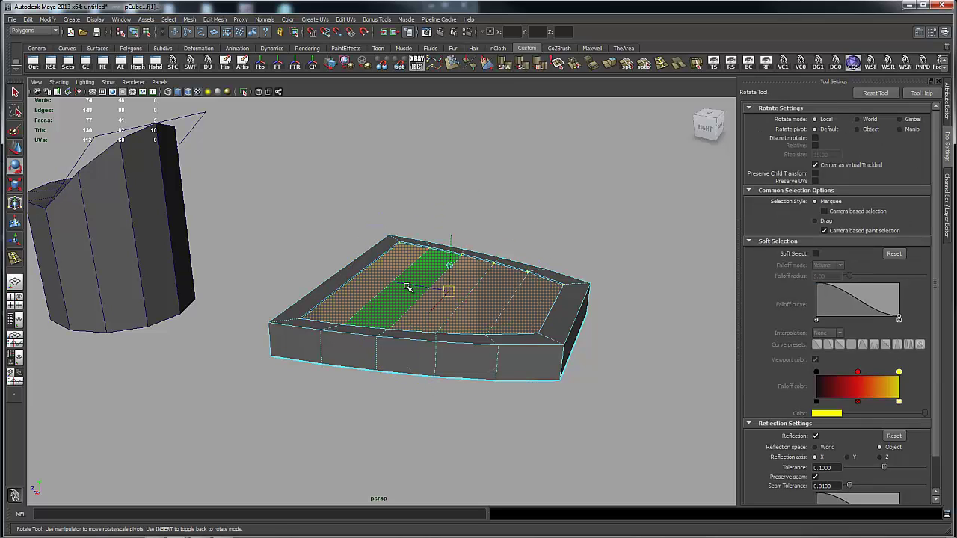
left_click_drag(414, 287, 514, 300)
key("Insert")
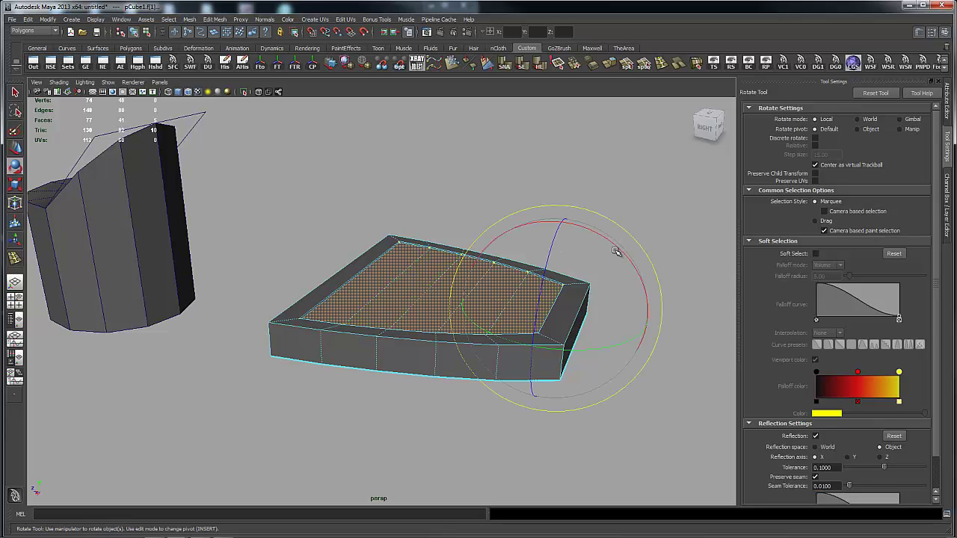
key("space")
left_click_drag(616, 254, 664, 251)
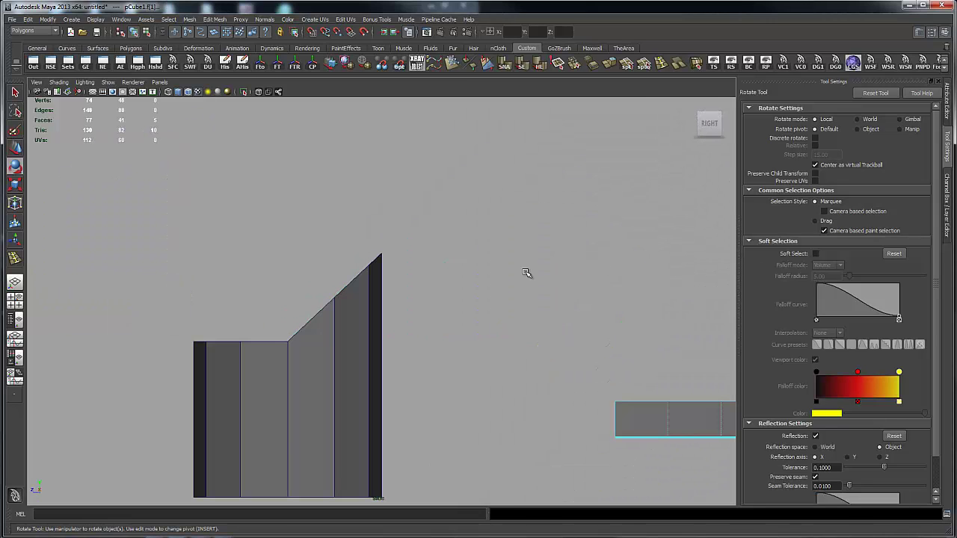
middle_click_drag(543, 257, 306, 236, "alt")
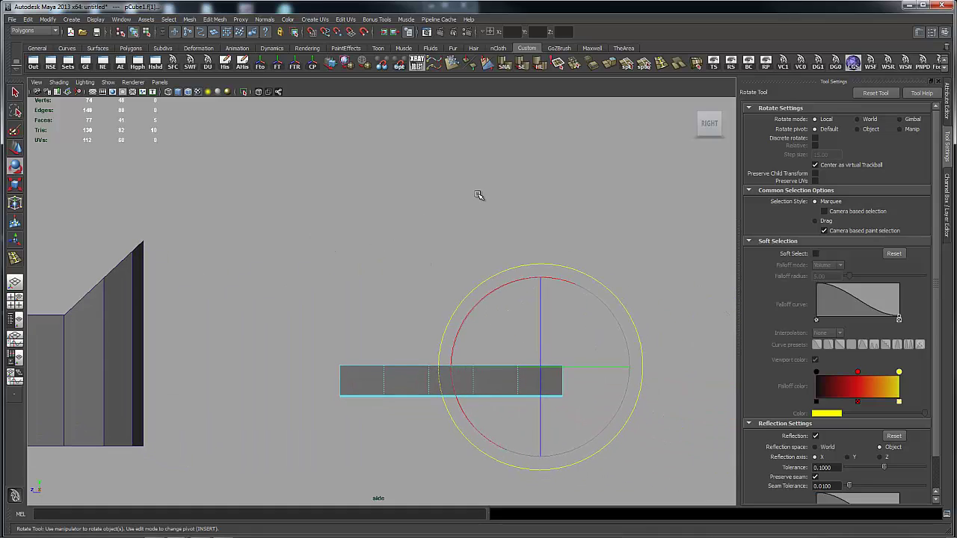
key("4")
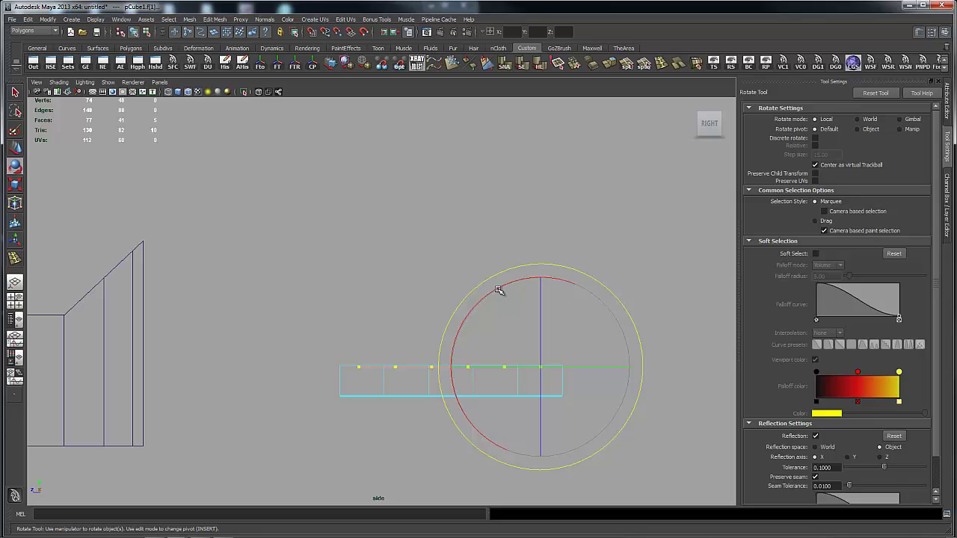
left_click_drag(500, 290, 460, 317)
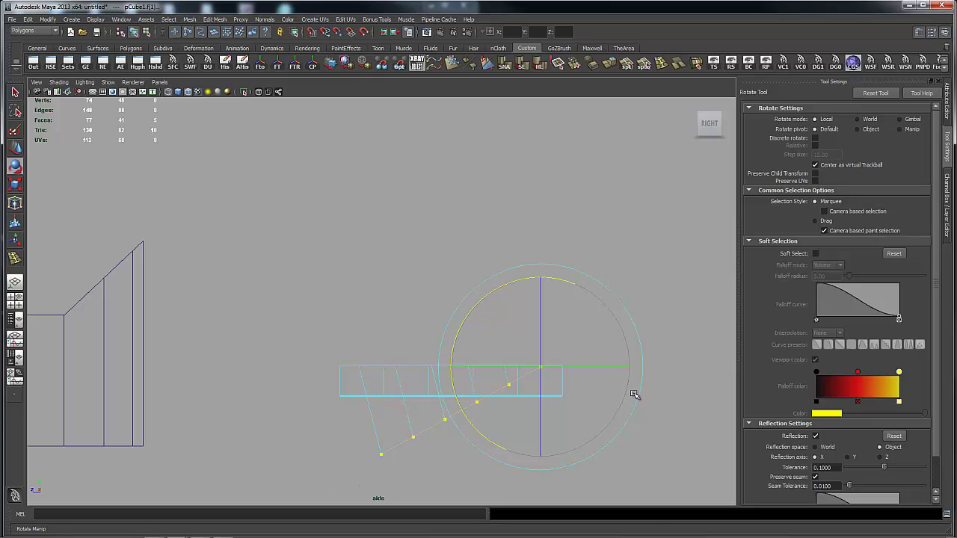
key("ctrl+z")
key("ctrl+z")
key("ctrl+z")
key("ctrl+z")
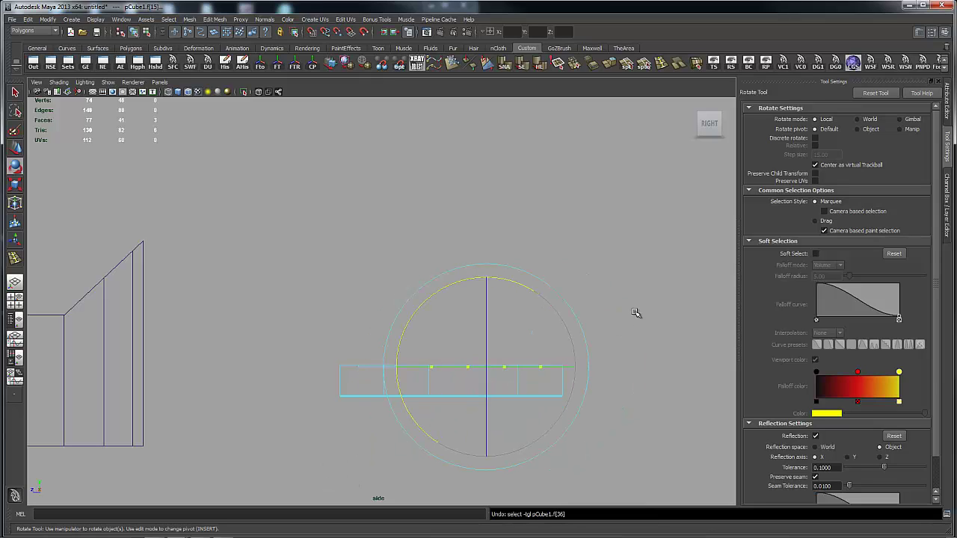
key("space")
In shaded perspective, select the deck's five inner top face strips.
left_click_drag(636, 314, 526, 236)
key("5")
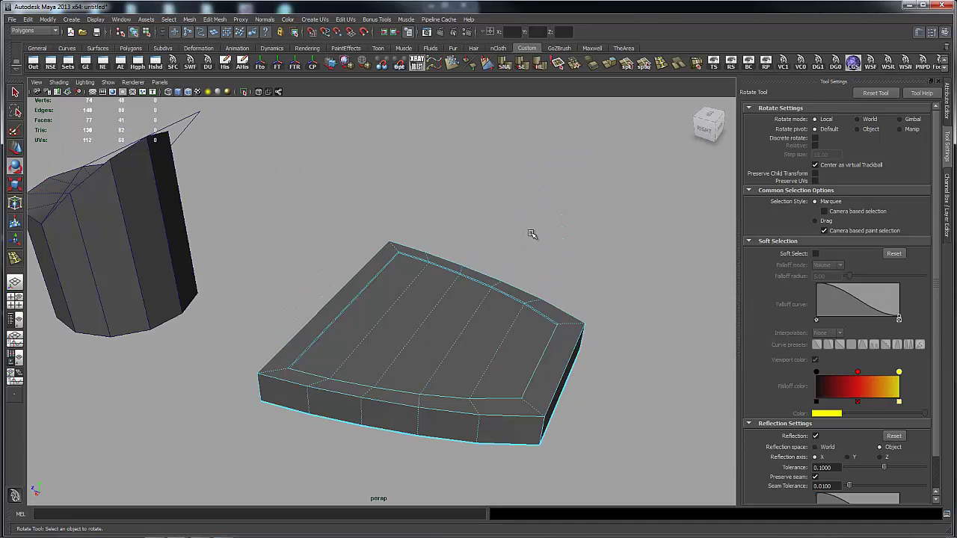
left_click_drag(508, 229, 532, 269, "alt")
key("F11")
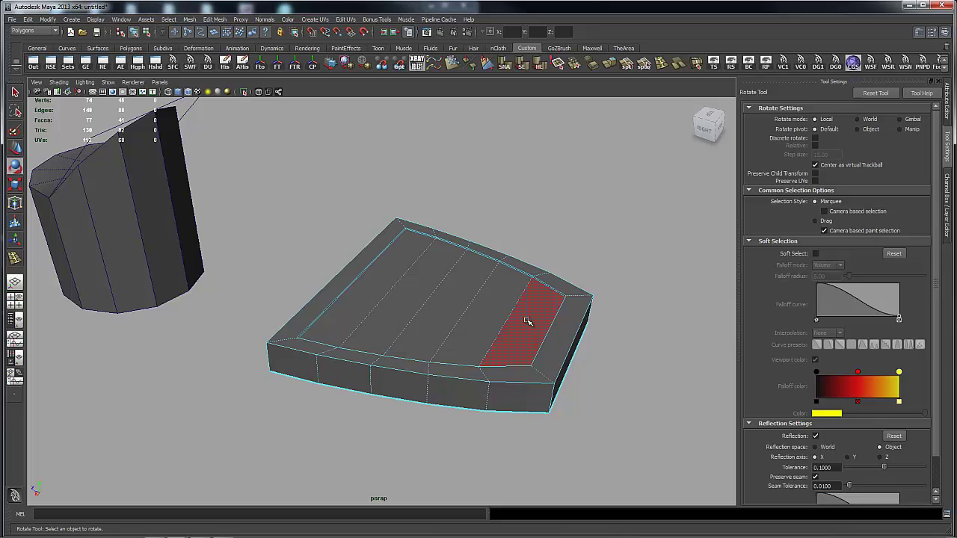
left_click(519, 318)
key("q")
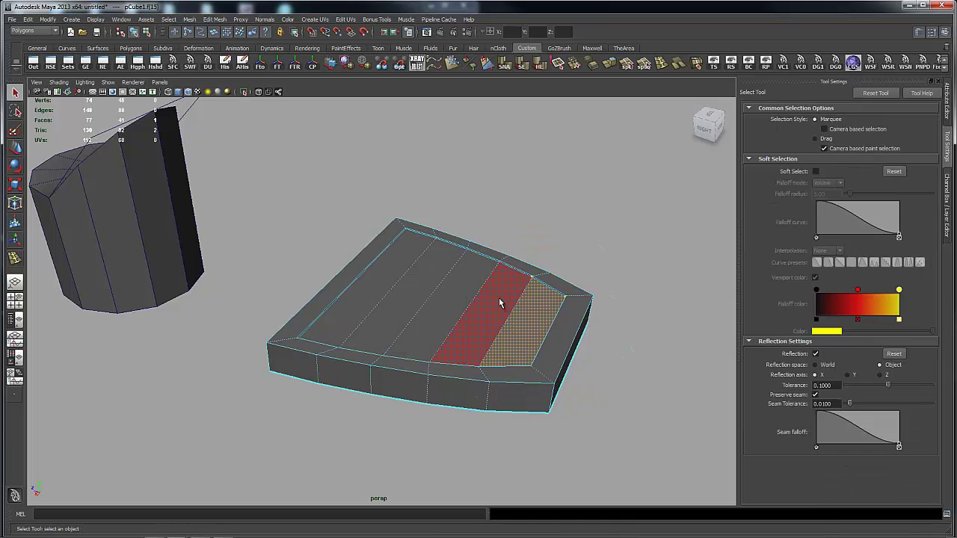
left_click(499, 298, "shift")
left_click(458, 275, "shift")
left_click(402, 266, "shift")
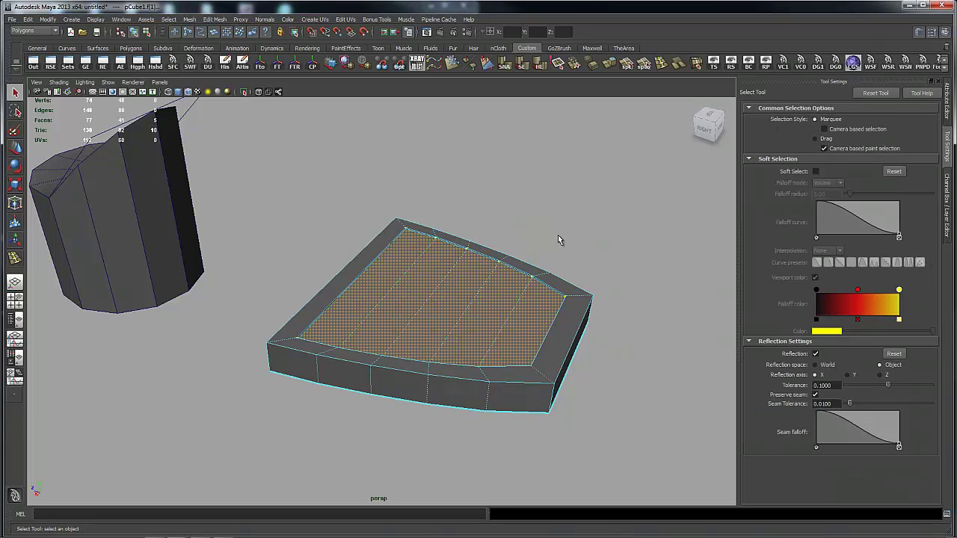
Convert the five-face selection to its bounding vertices.
scroll(561, 223, "up", 4)
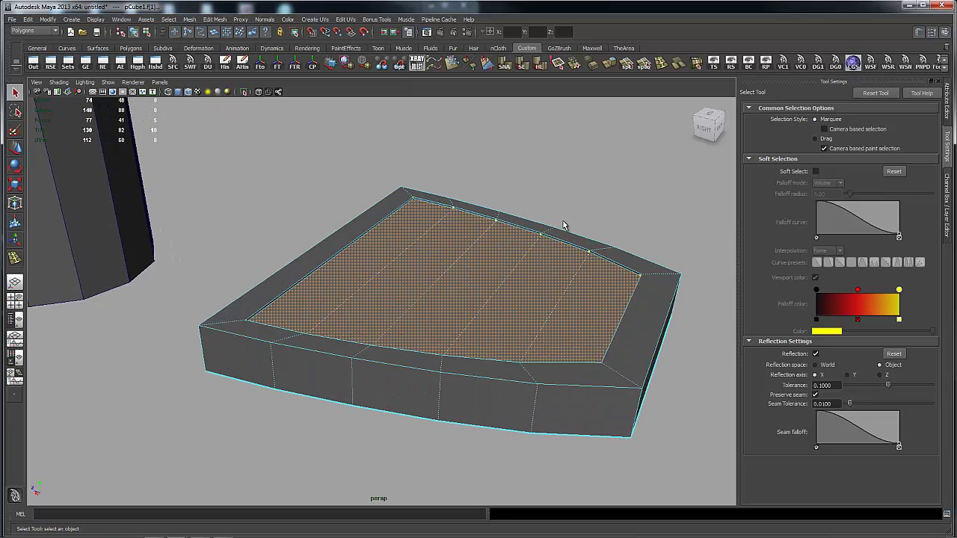
left_click_drag(532, 215, 536, 216, "alt")
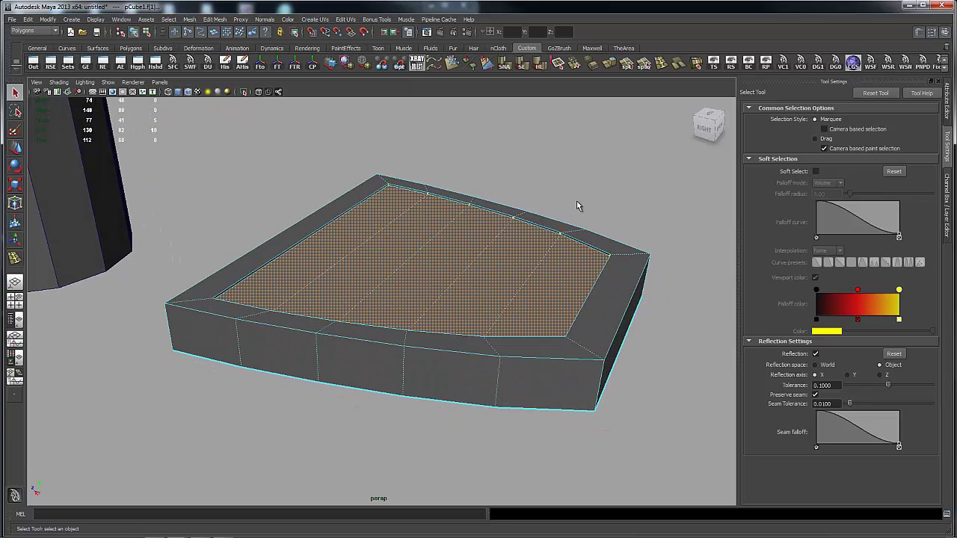
right_click(588, 184, "ctrl")
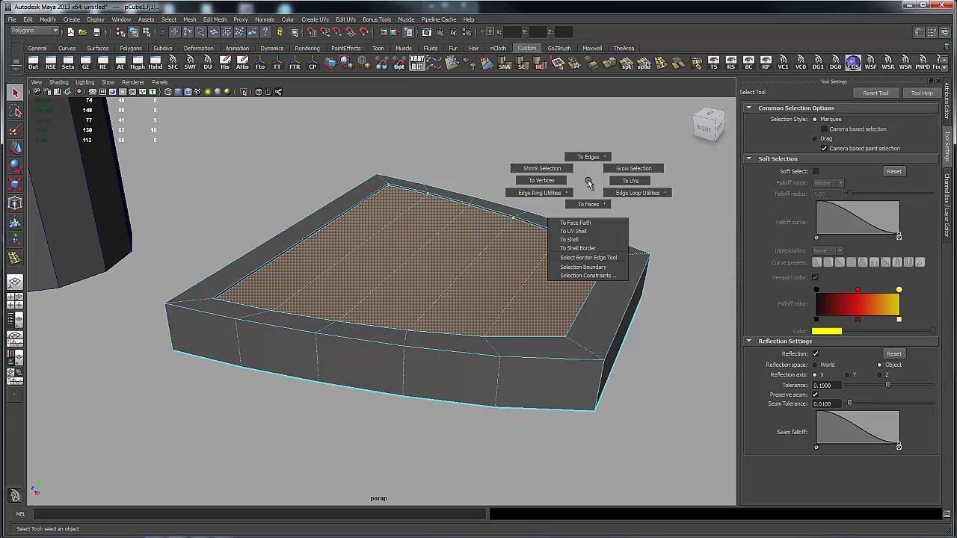
right_click_drag(588, 183, 540, 184, "ctrl")
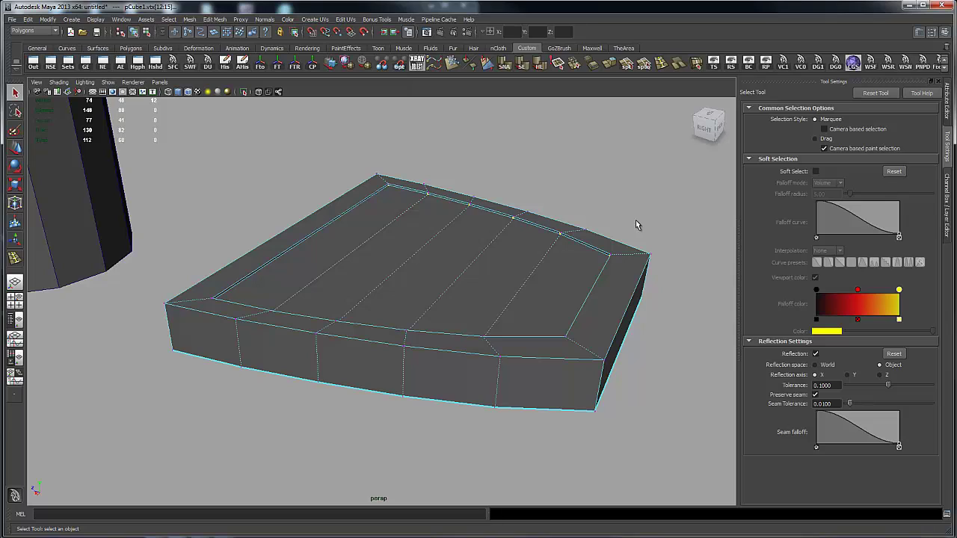
Create a lattice deformer around the selected deck vertices.
key("space")
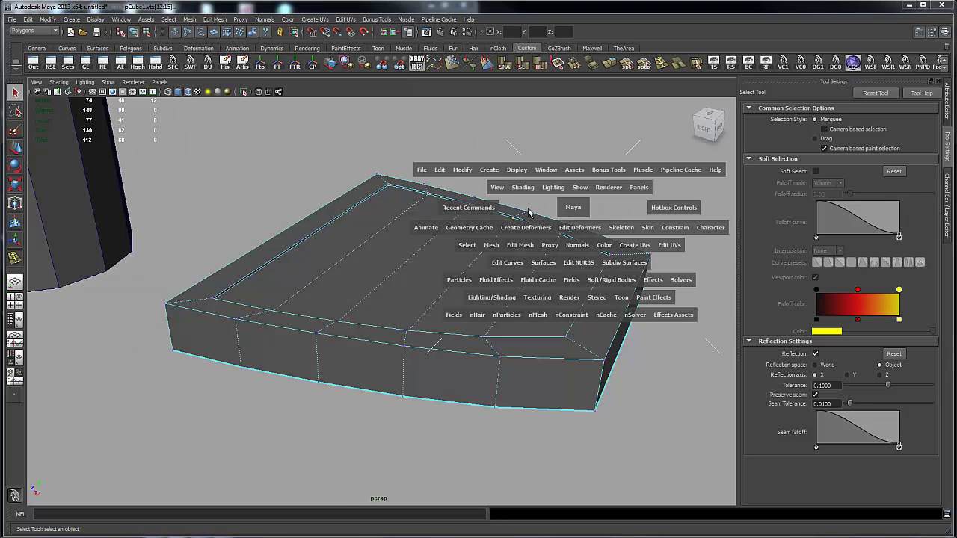
left_click_drag(522, 229, 524, 257)
right_click_drag(527, 171, 528, 142)
left_click_drag(528, 142, 506, 141, "alt")
Move the left-edge lattice points down in Y so the deck's inner floor slopes.
left_click_drag(363, 157, 423, 321)
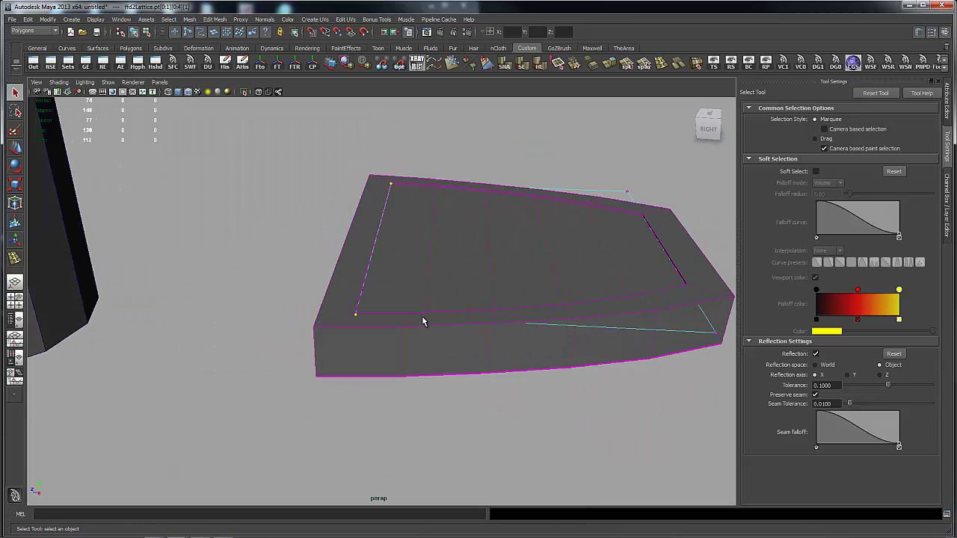
key("w")
left_click_drag(374, 178, 375, 304)
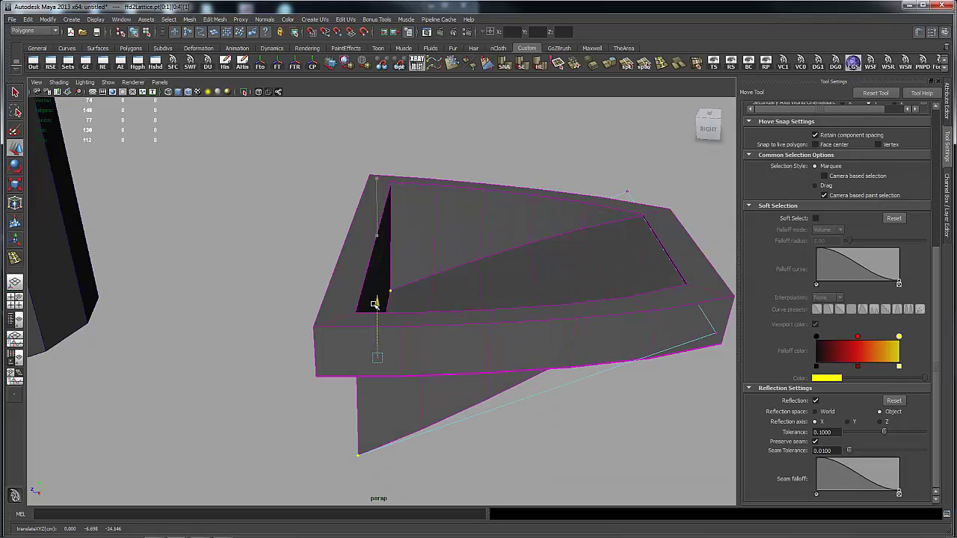
left_click_drag(560, 253, 459, 331, "alt")
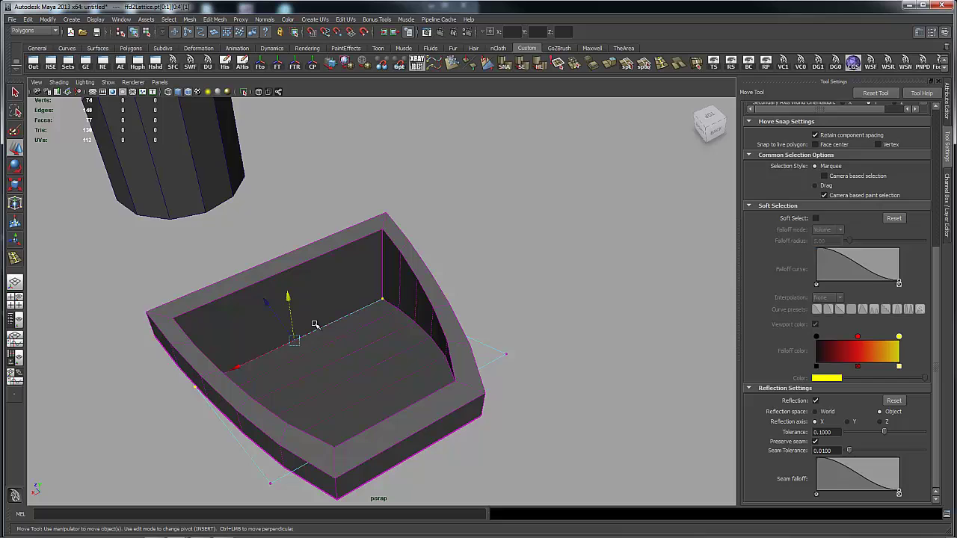
left_click_drag(444, 200, 444, 284, "alt")
left_click_drag(497, 215, 495, 166, "alt")
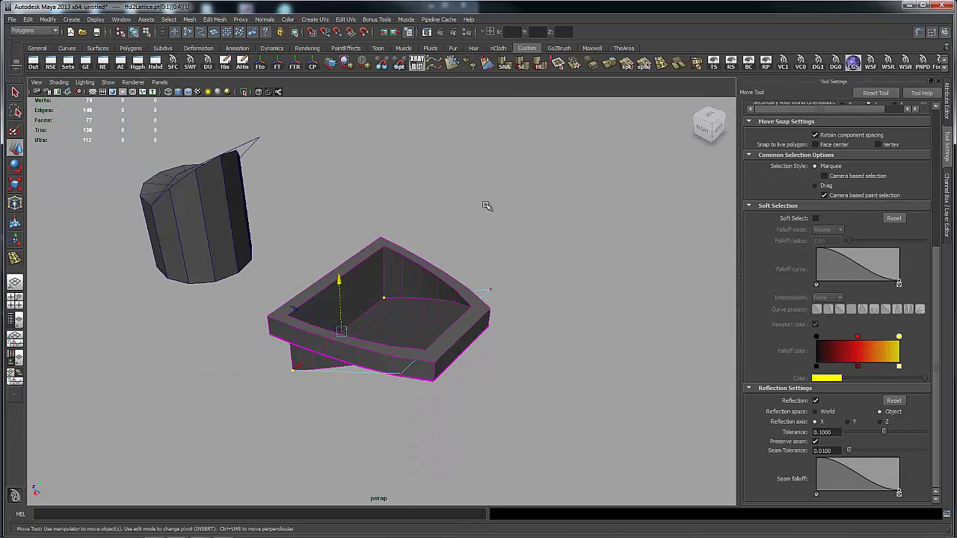
Delete the deck's sloped end face f[9] and return to object mode.
right_click_drag(379, 286, 436, 263)
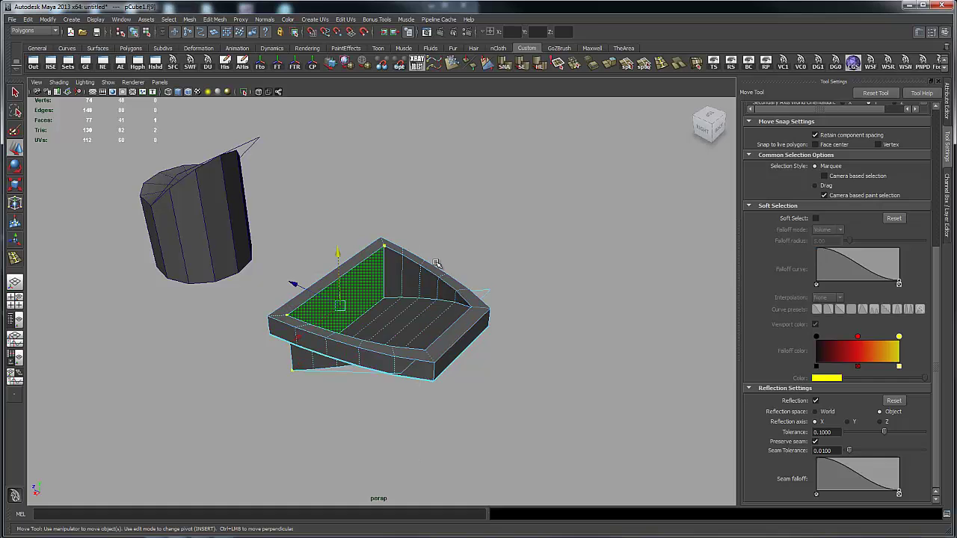
left_click(472, 247)
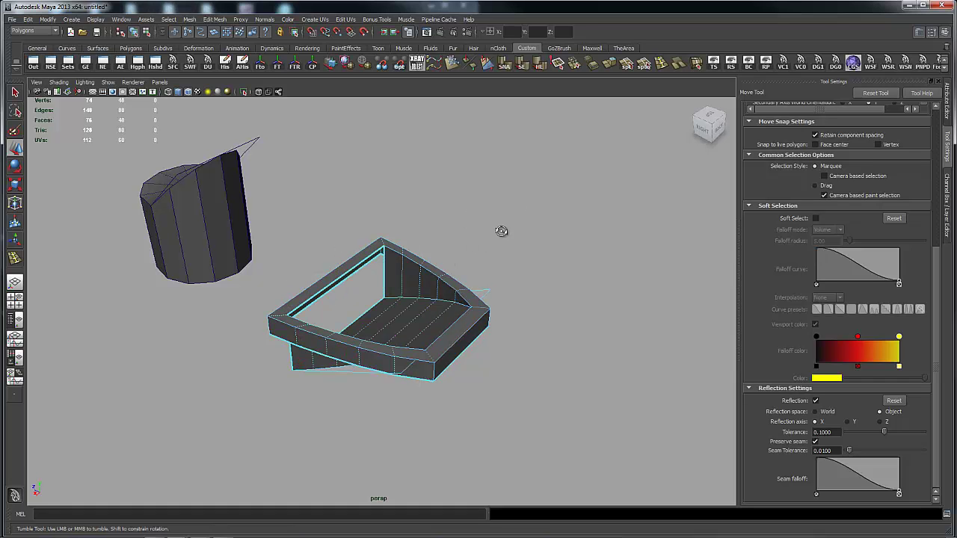
left_click_drag(500, 231, 513, 316, "alt")
scroll(488, 321, "up", 3)
right_click_drag(512, 299, 631, 287)
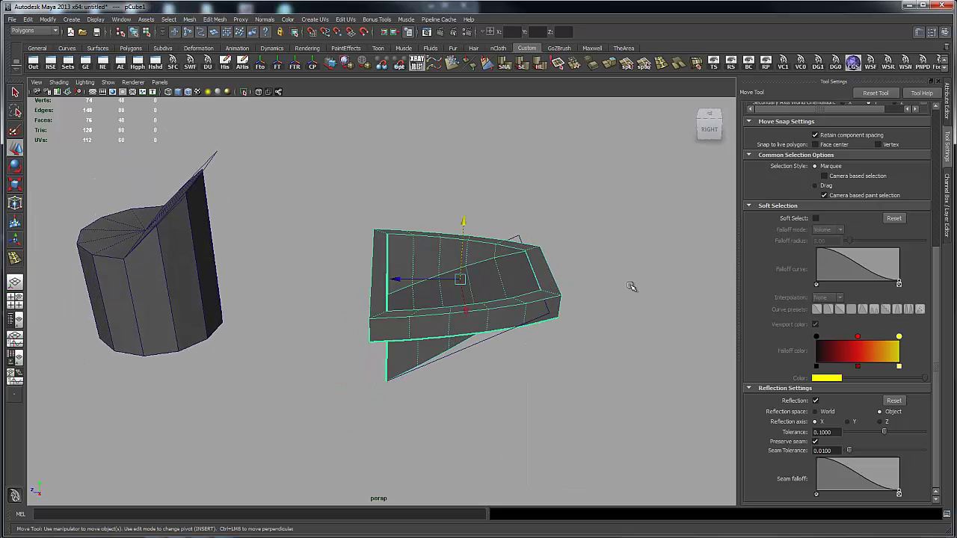